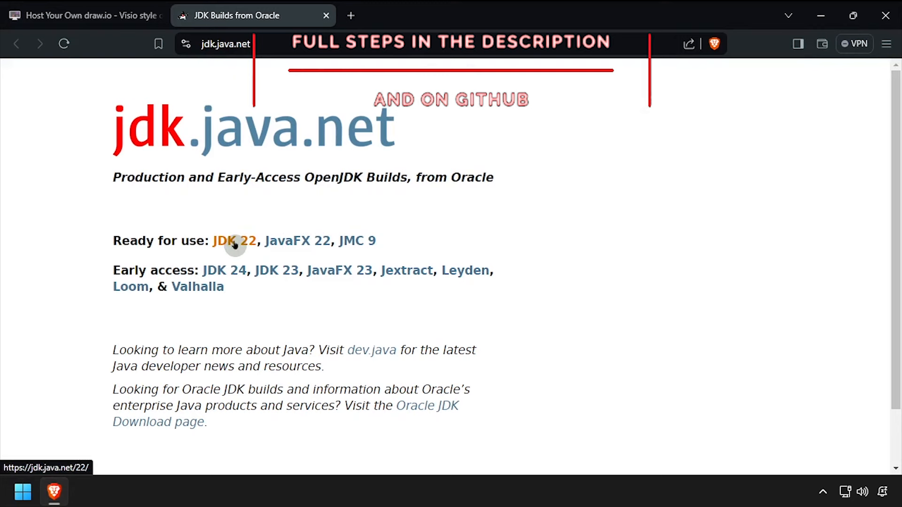
Step: Download the JDK 22 Windows/x64 zip build, openjdk-22.0.1_windows-x64_bin.zip, to the Downloads folder and close its page
click(233, 241)
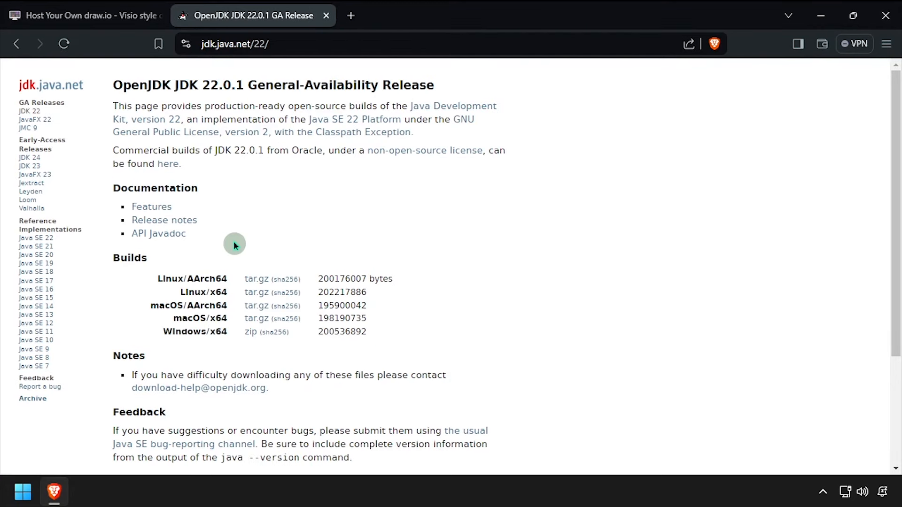
click(251, 335)
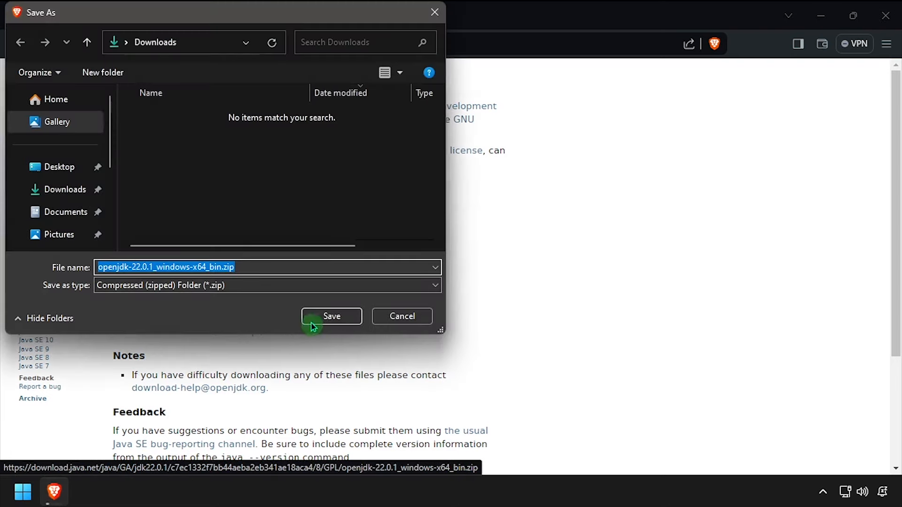
click(311, 325)
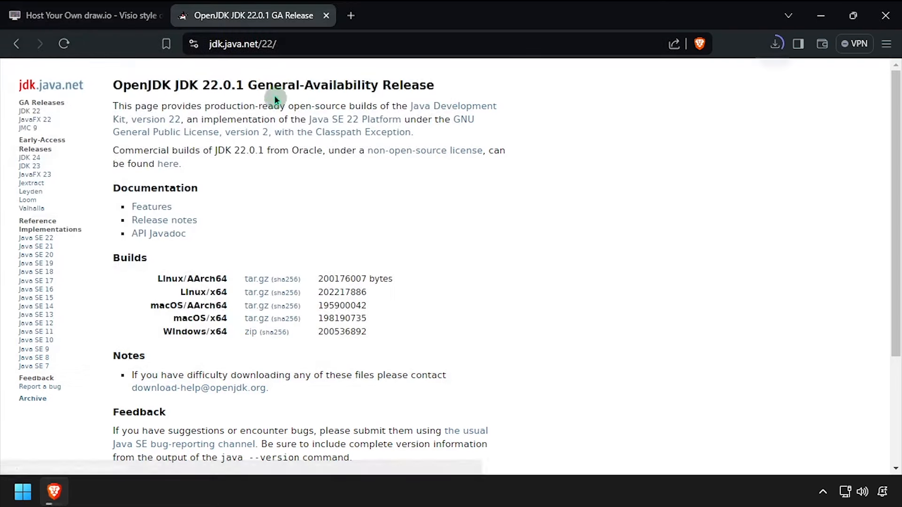
middle_click(242, 19)
Step: Download the Apache Tomcat 10.1.25 32-bit/64-bit Windows Service Installer to the Downloads folder and close its page
click(310, 256)
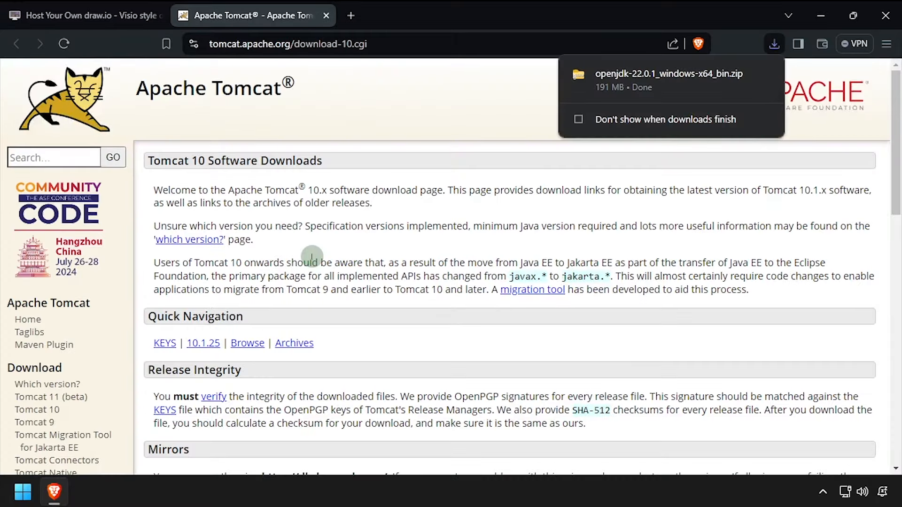
scroll(312, 257, down, 7)
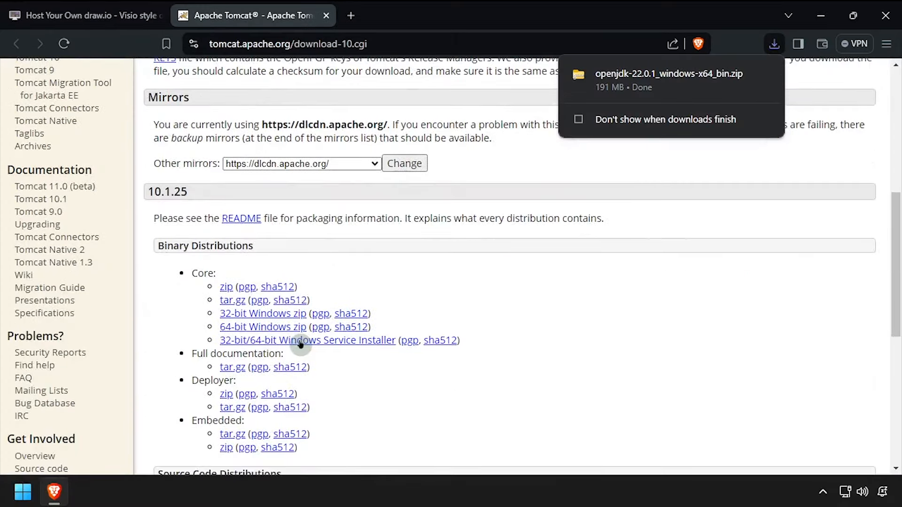
click(300, 342)
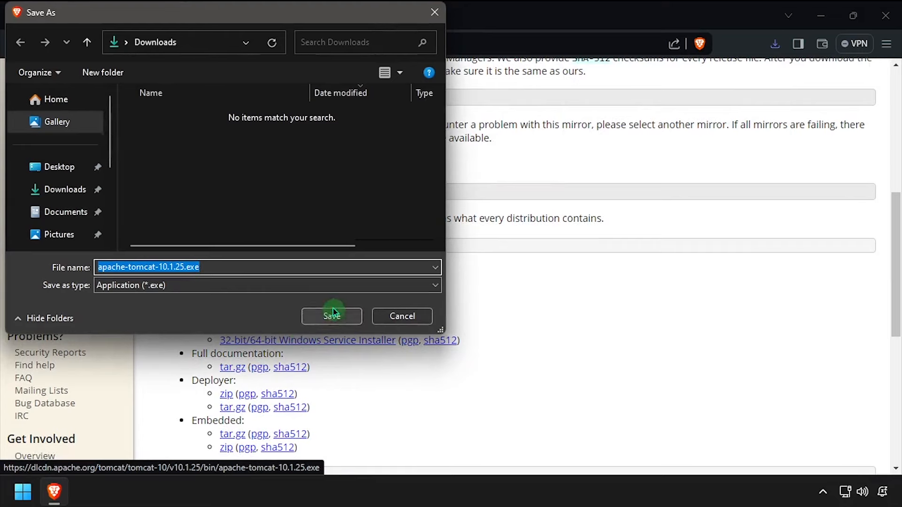
click(333, 315)
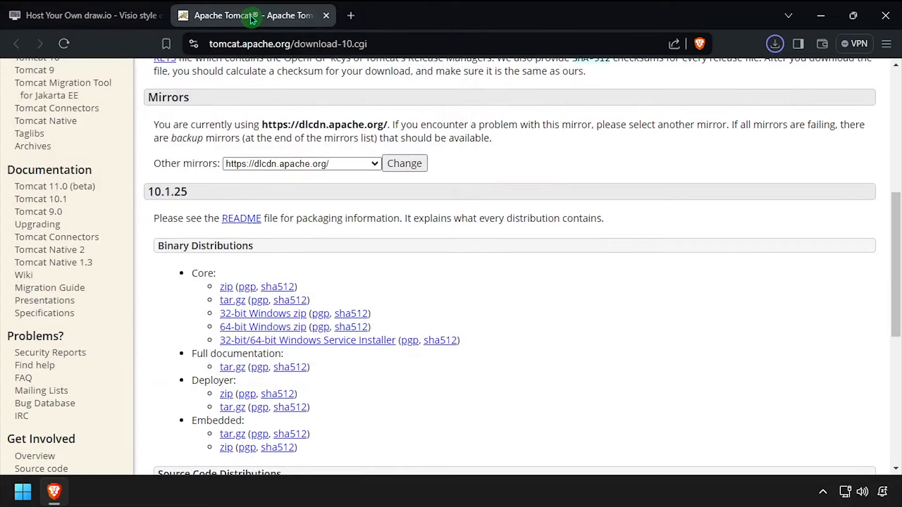
middle_click(252, 18)
Step: Download draw.war from the draw.io v24.6.4 GitHub release to the Downloads folder and close the release page
click(393, 275)
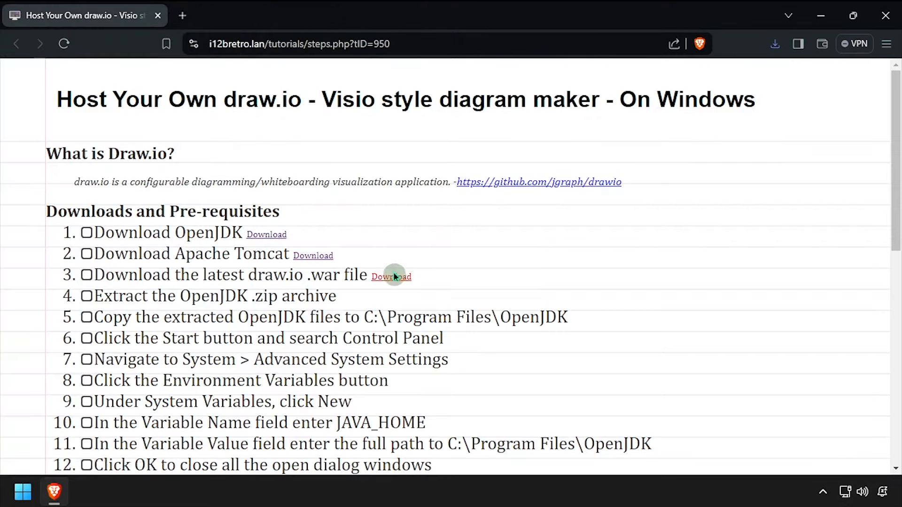
scroll(396, 267, down, 3)
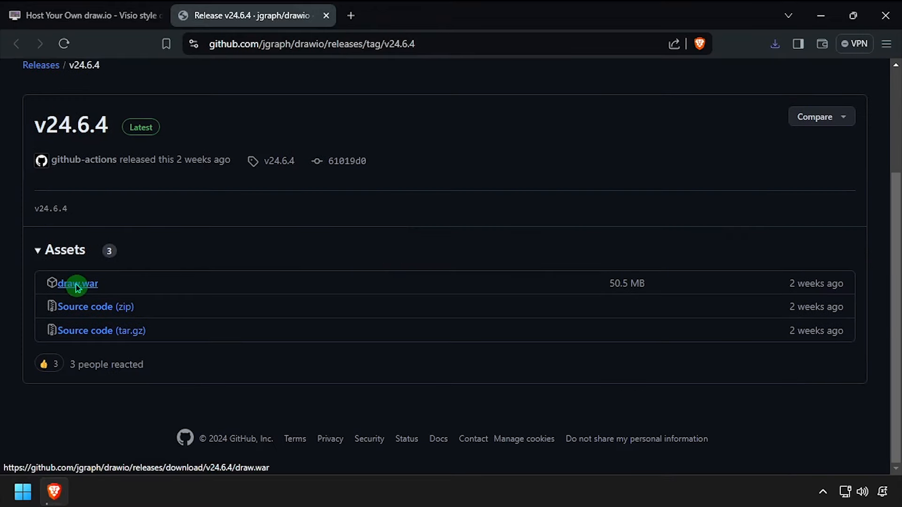
click(77, 284)
click(342, 321)
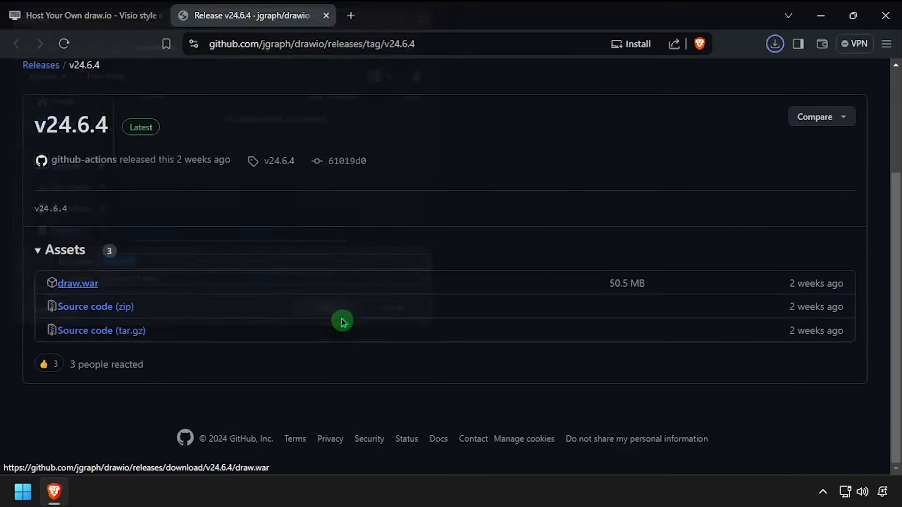
middle_click(277, 25)
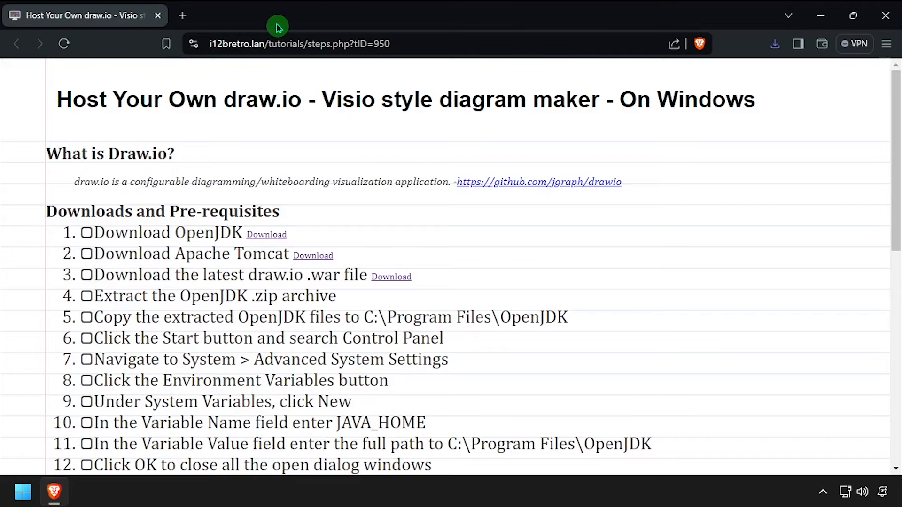
Step: Extract openjdk-22.0.1_windows-x64_bin.zip into its own folder inside the Downloads folder
scroll(263, 179, down, 3)
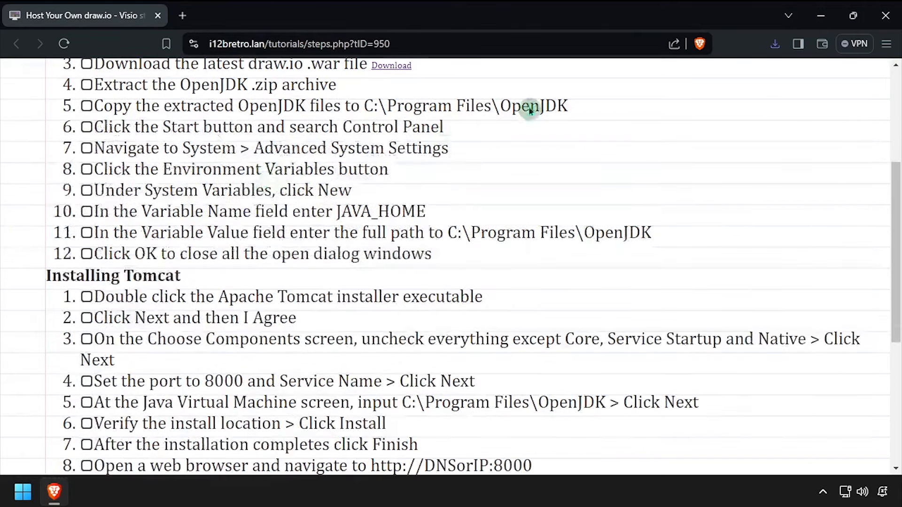
click(775, 44)
click(740, 104)
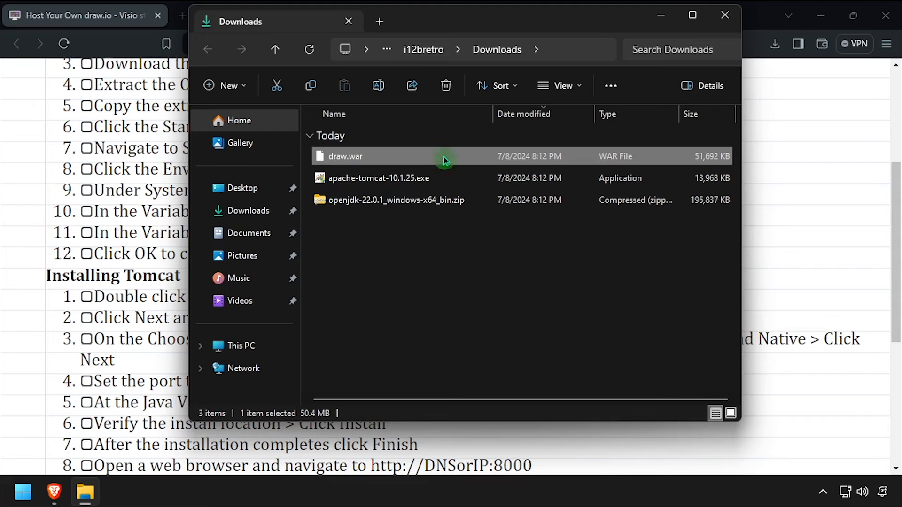
click(396, 209)
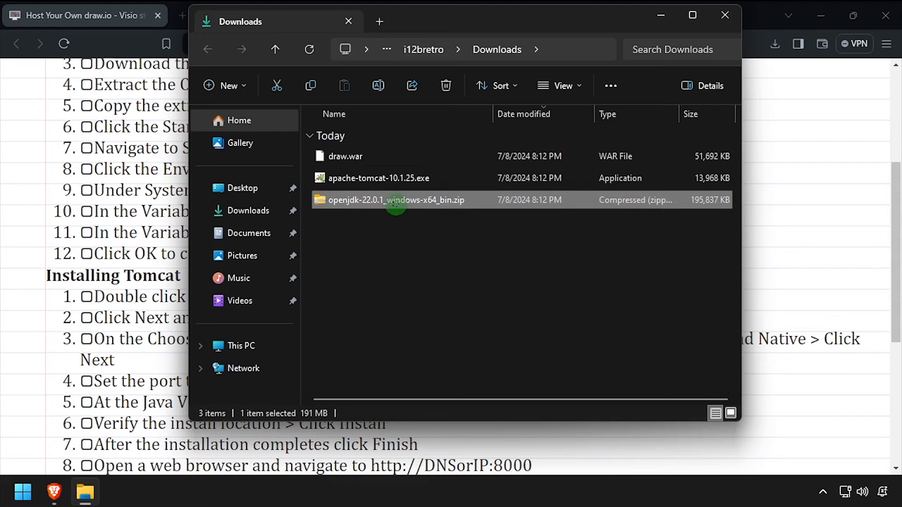
right_click(396, 205)
click(438, 198)
click(405, 217)
click(591, 378)
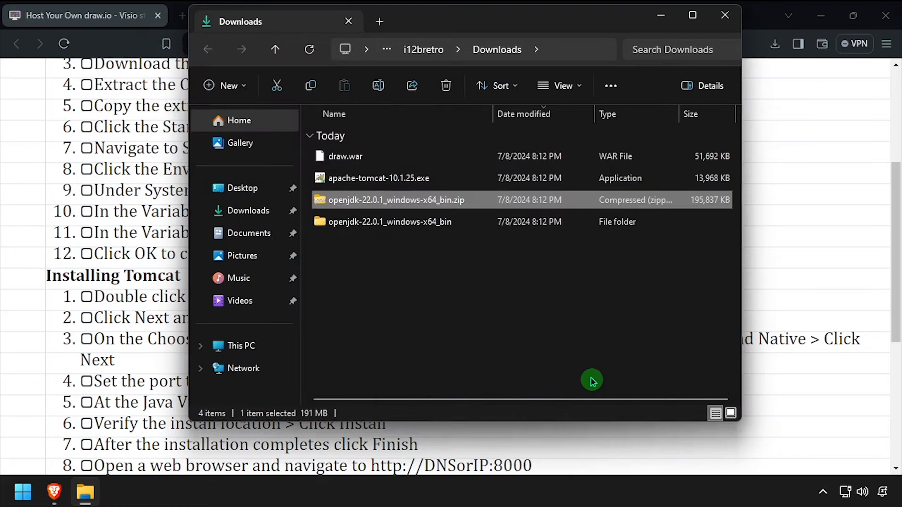
Step: Rename the jdk-22.0.1 folder inside the extracted openjdk-22.0.1_windows-x64_bin folder as OpenJDK
double_click(378, 221)
click(352, 164)
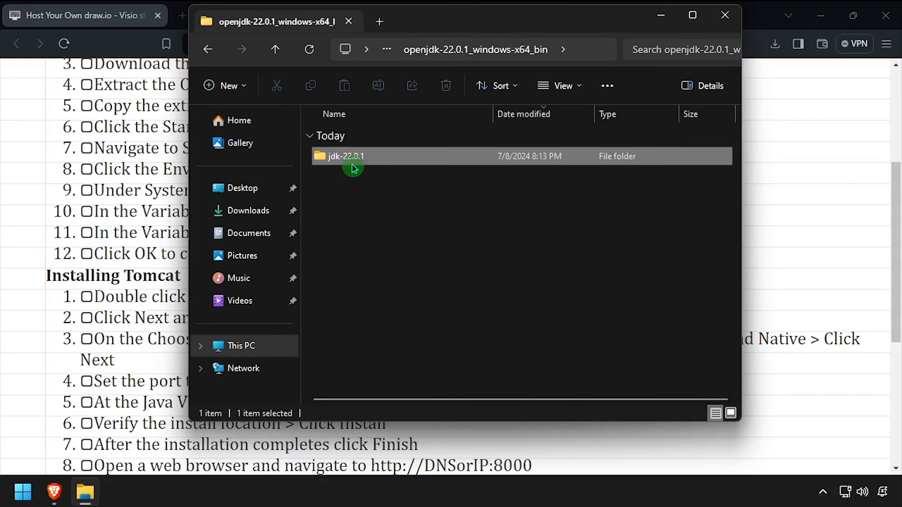
key(F2)
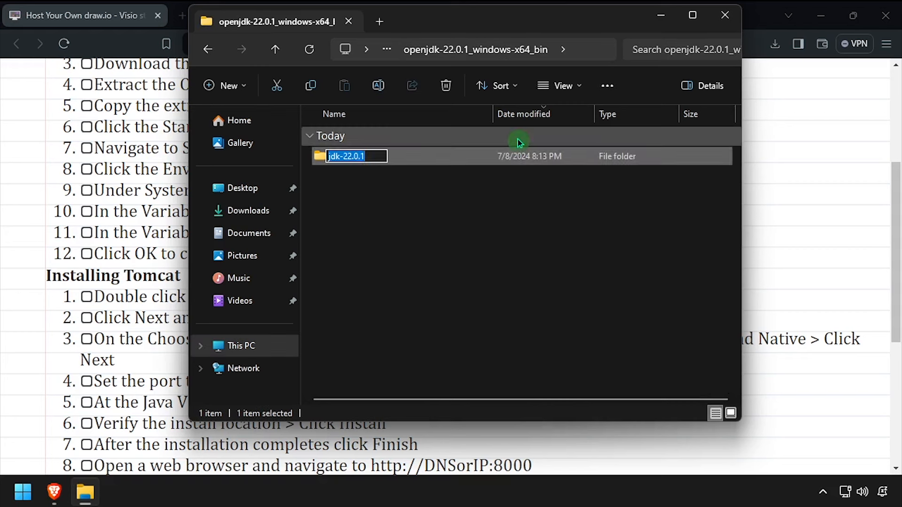
text(OpenJDK)
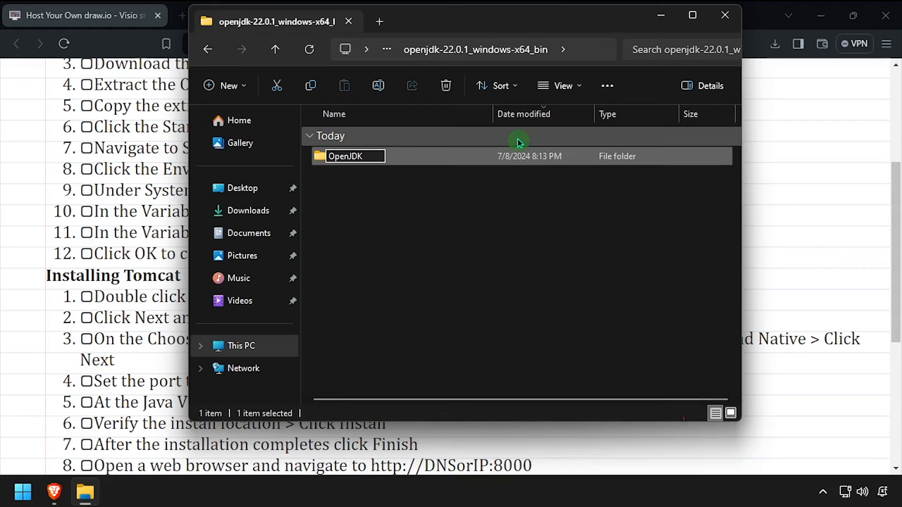
key(Return)
Step: Move the OpenJDK folder into C:\Program Files with administrator permission and open it there
right_click(337, 162)
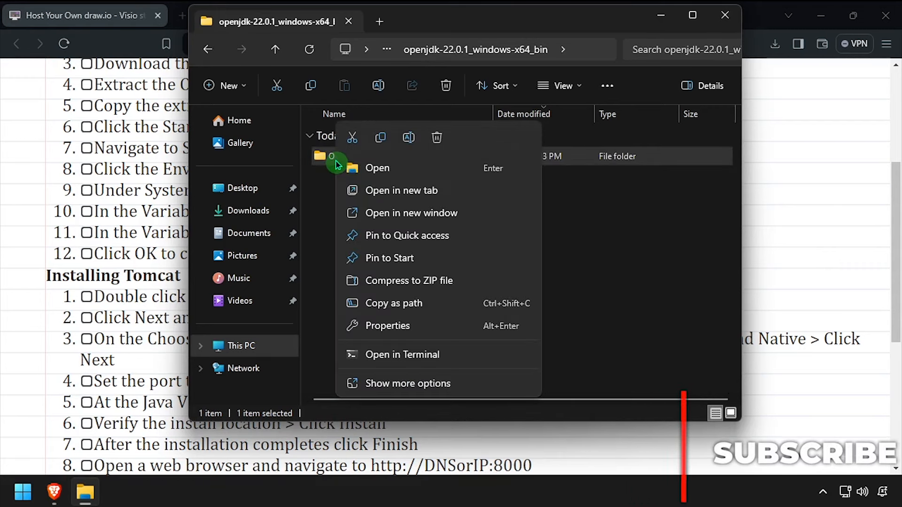
click(354, 142)
click(379, 21)
double_click(371, 162)
double_click(369, 183)
scroll(360, 259, down, 3)
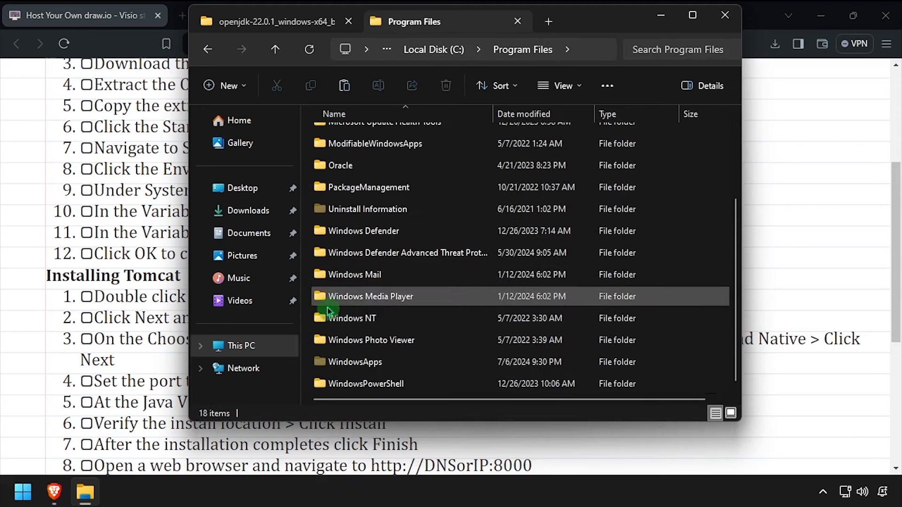
right_click(312, 351)
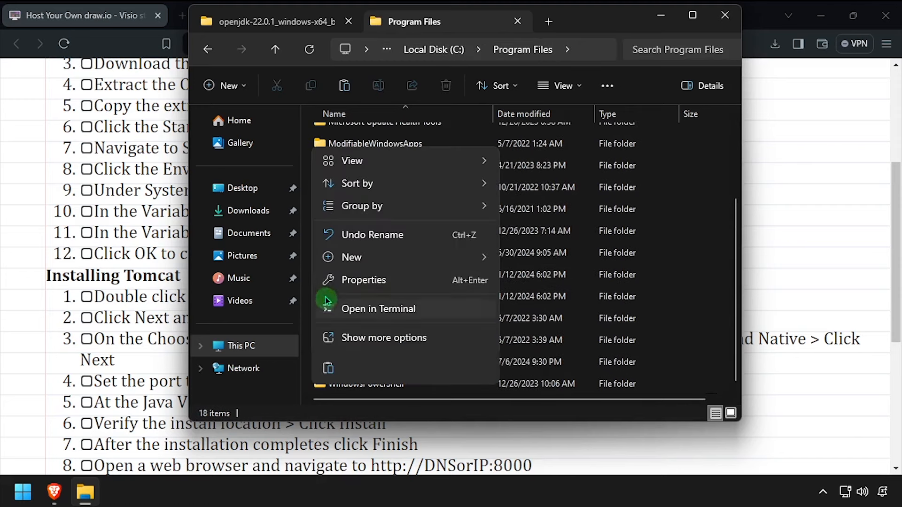
click(327, 374)
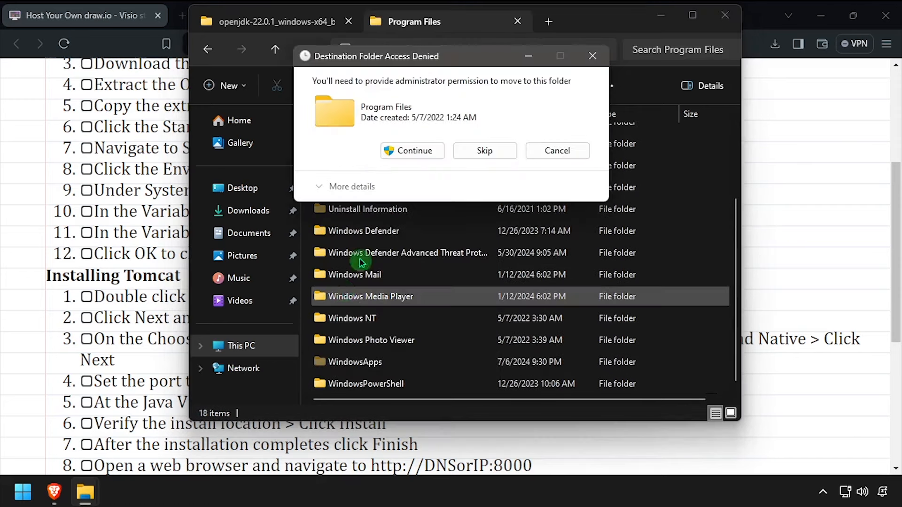
click(404, 155)
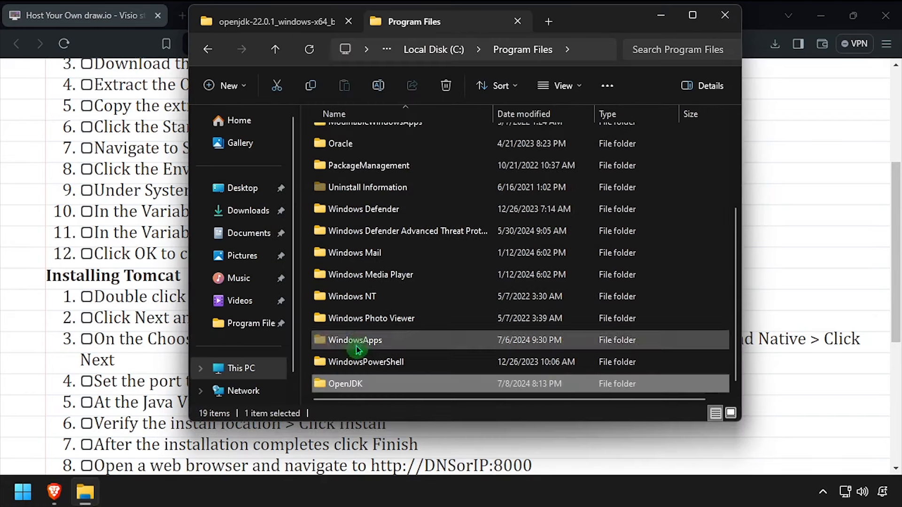
double_click(345, 391)
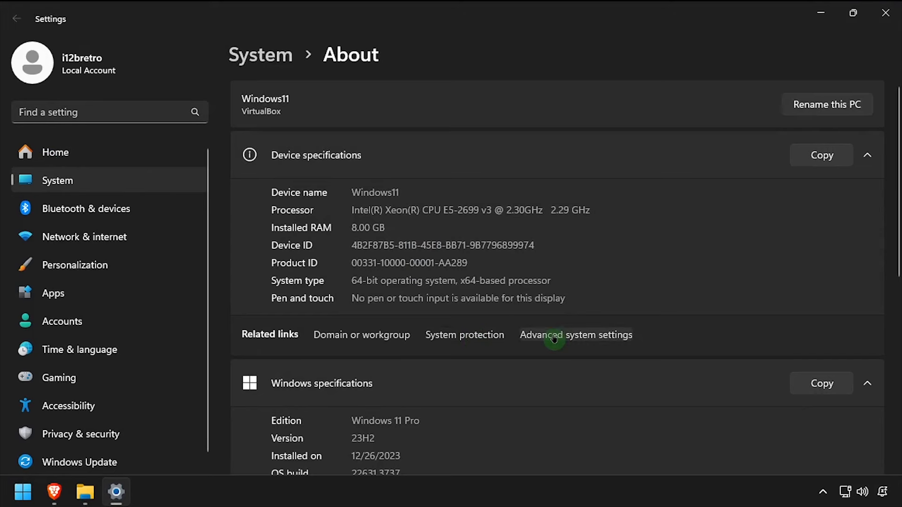
Step: Create a system environment variable JAVA_HOME with the value C:\Program Files\OpenJDK, save it and close the system settings
click(554, 336)
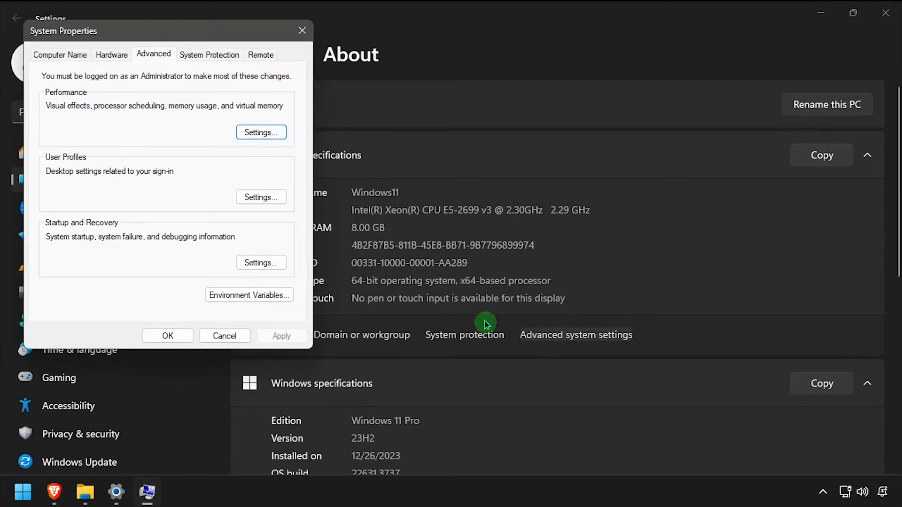
click(248, 294)
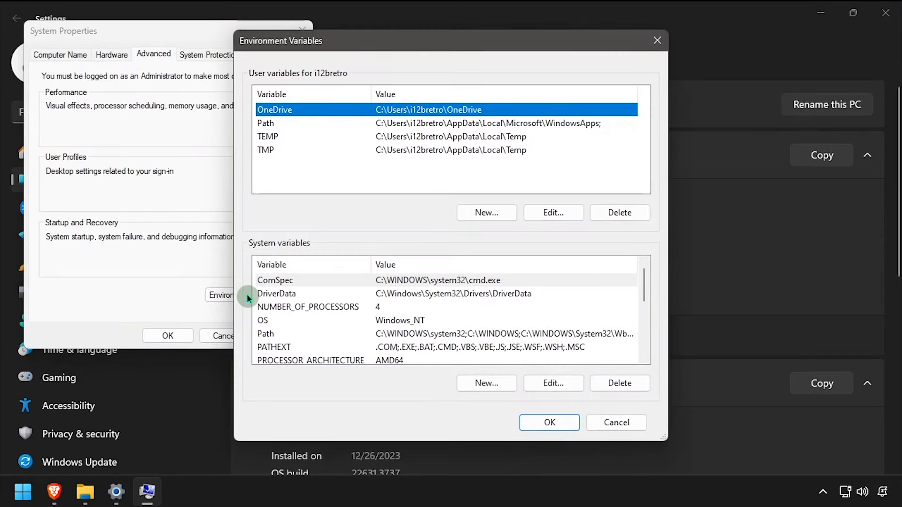
click(491, 381)
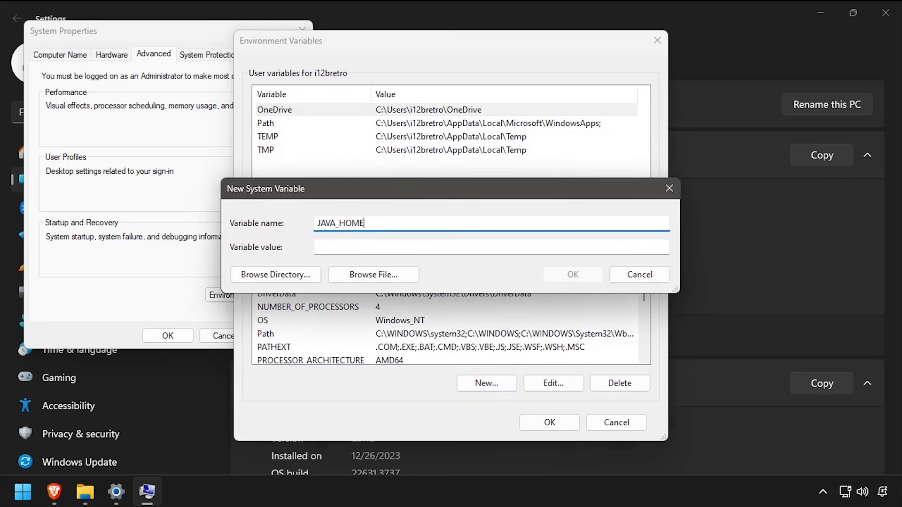
click(458, 246)
text(C:\Program Files\OpenJDK)
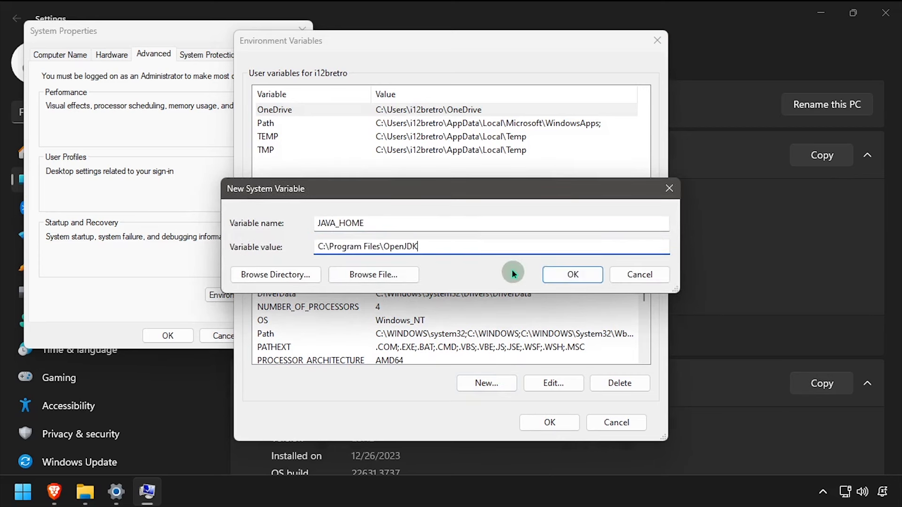
click(572, 275)
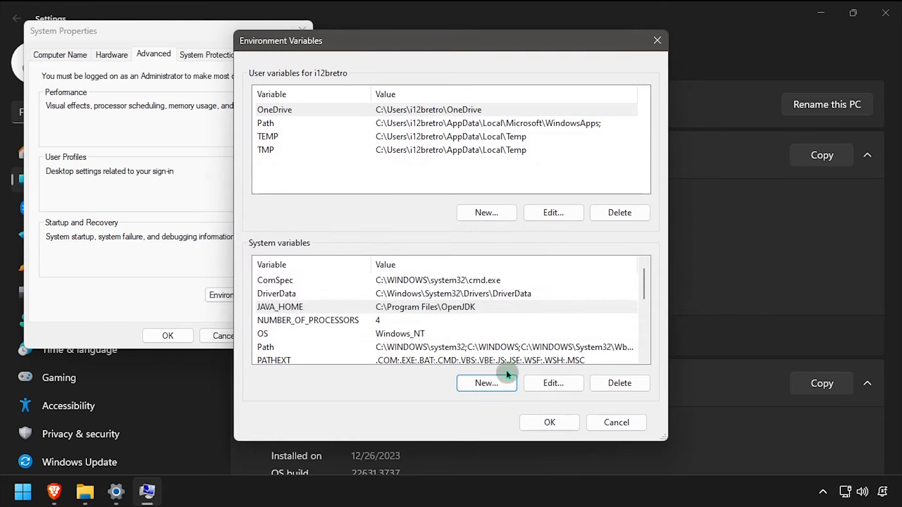
click(543, 427)
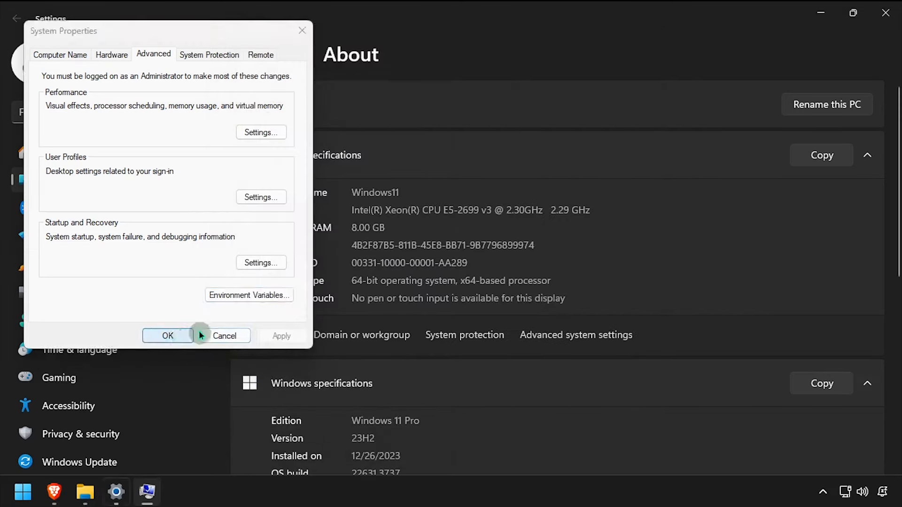
click(182, 334)
click(885, 13)
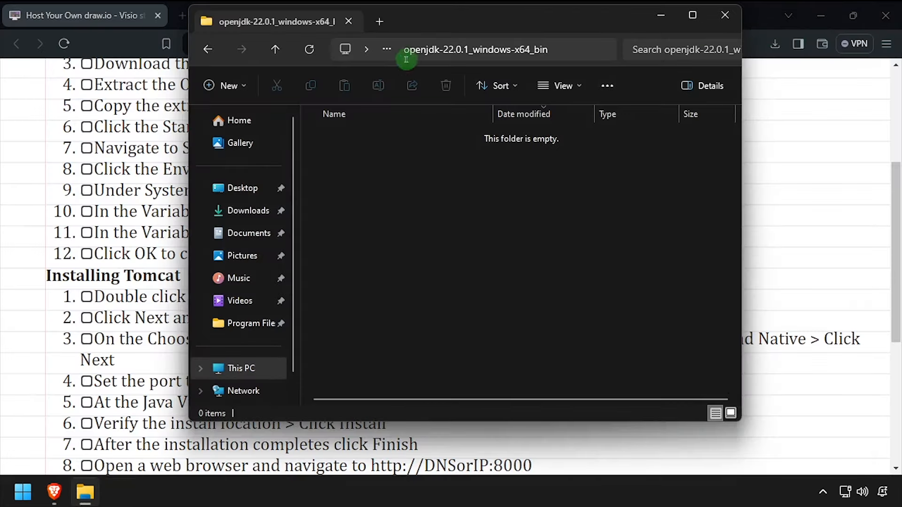
Step: Run the apache-tomcat-10.1.25.exe installer from the Downloads folder and accept its license agreement
click(275, 49)
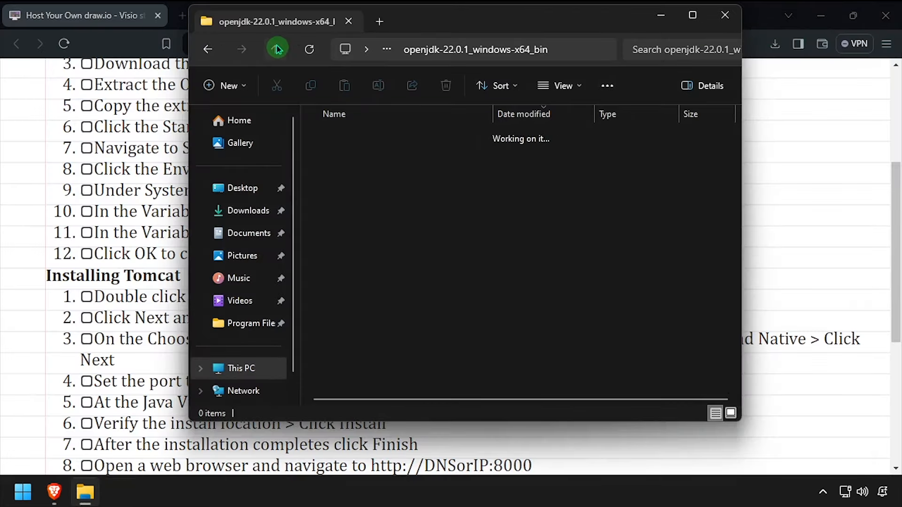
double_click(369, 177)
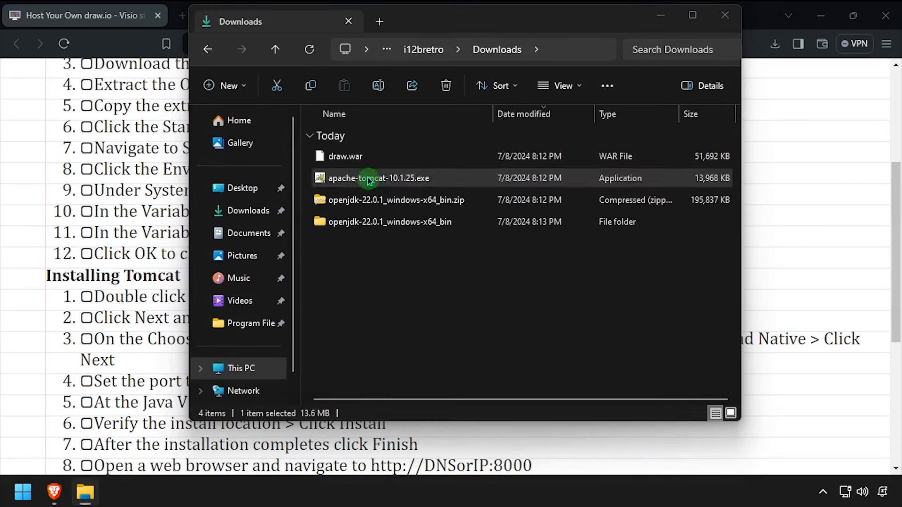
click(528, 358)
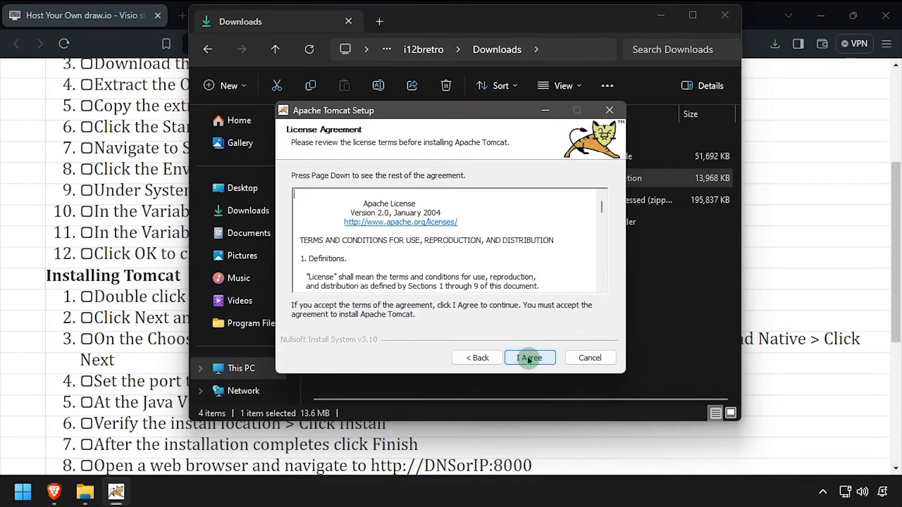
click(528, 357)
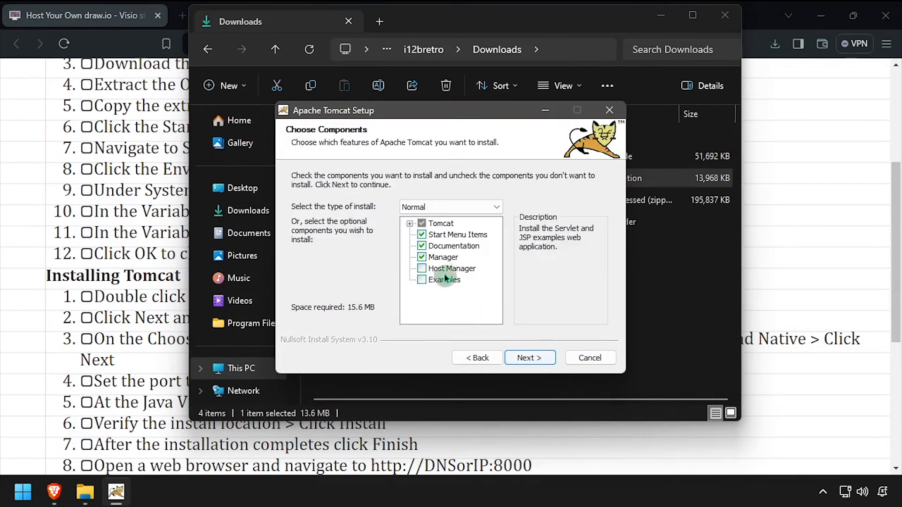
Step: Accept the Tomcat components, set the HTTP/1.1 connector port to 8000 and service name to Tomcat, and keep the Java path C:\Program Files\OpenJDK
click(409, 224)
click(526, 358)
drag(472, 197, 439, 197)
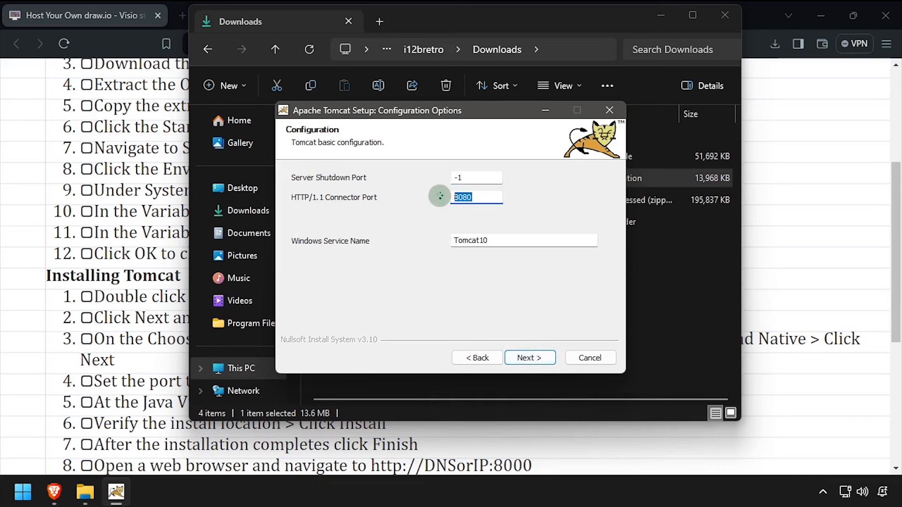
text(8000)
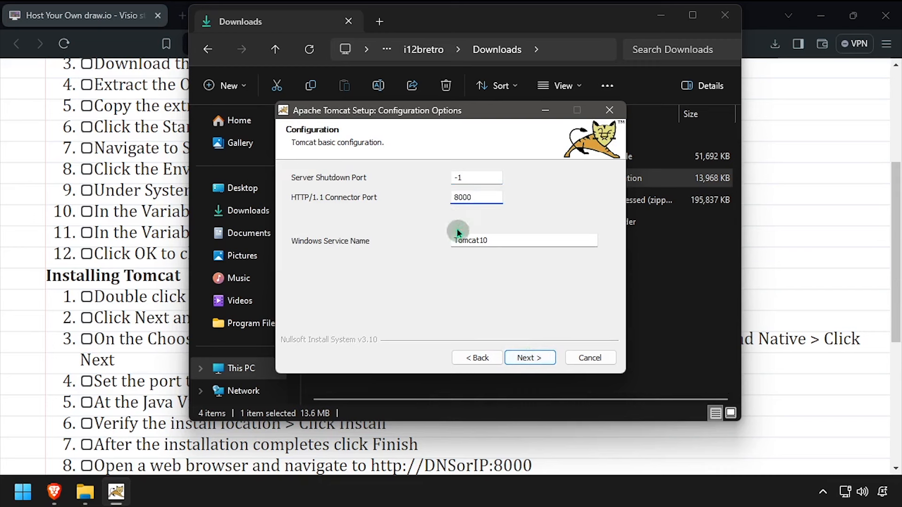
drag(484, 238, 527, 238)
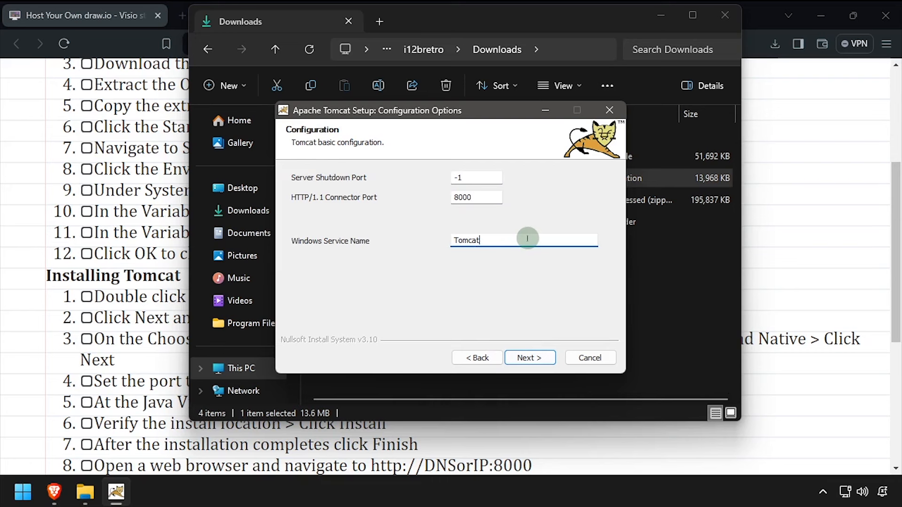
click(517, 356)
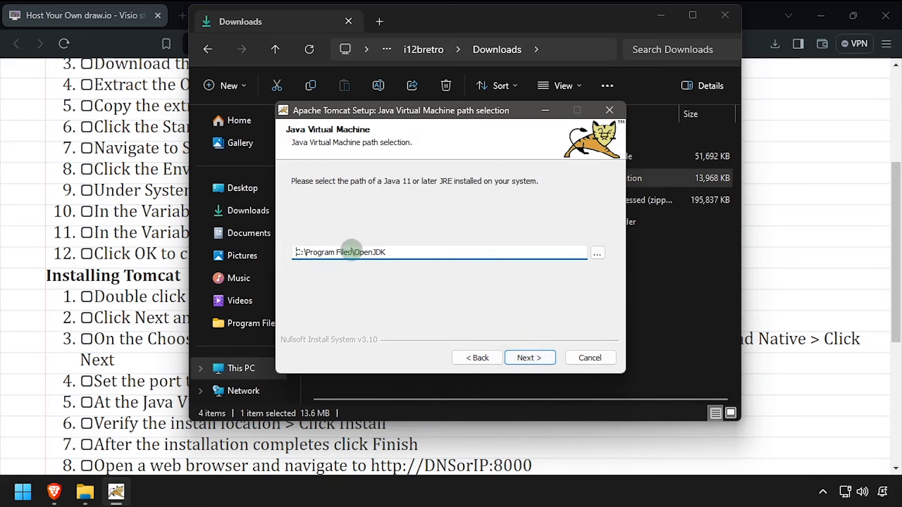
click(530, 358)
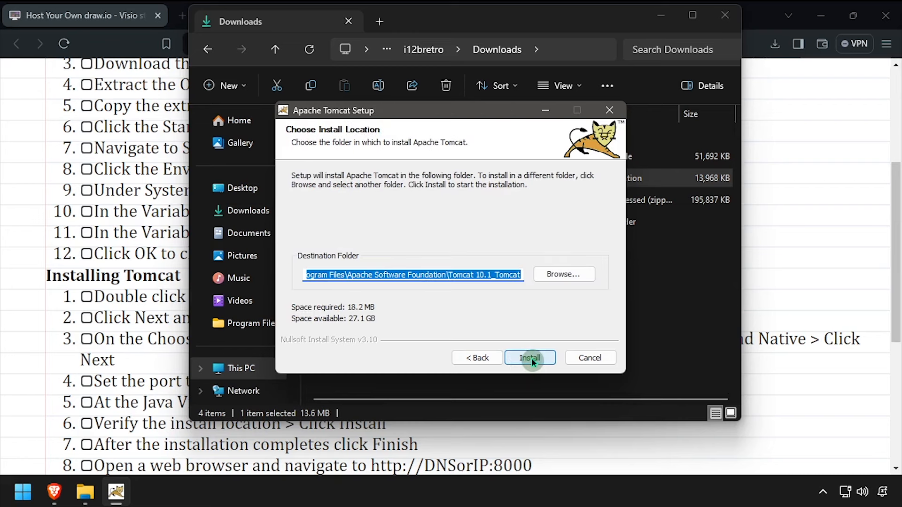
Step: Install Tomcat into the Apache Software Foundation\Tomcat folder under Program Files and finish the setup without showing the readme
click(483, 274)
click(472, 275)
drag(475, 275, 639, 269)
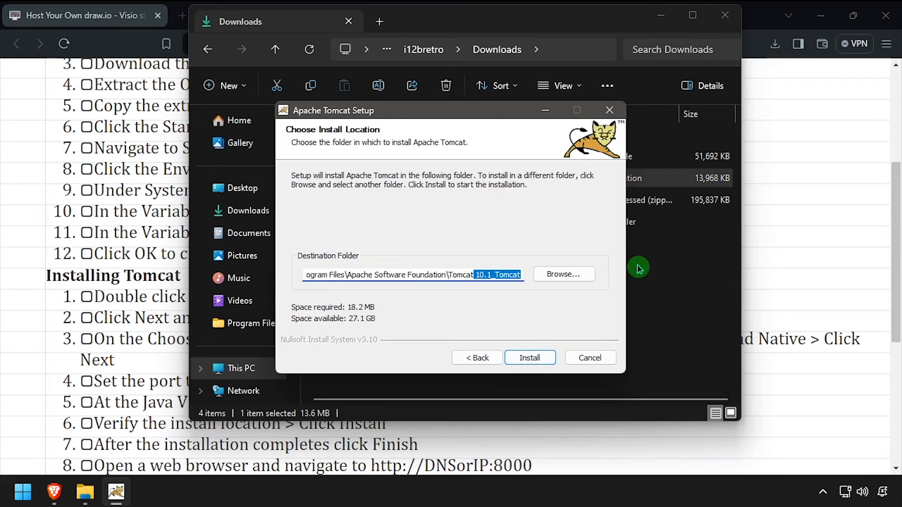
key(BackSpace)
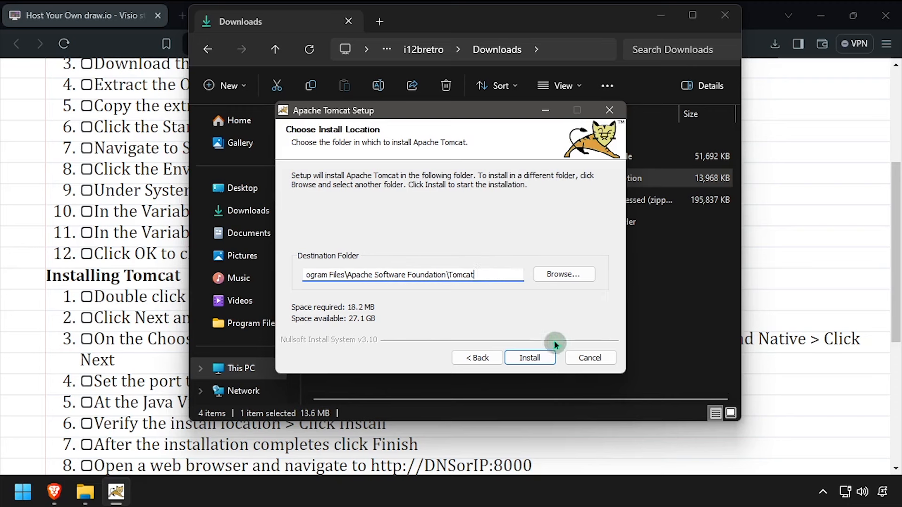
click(529, 358)
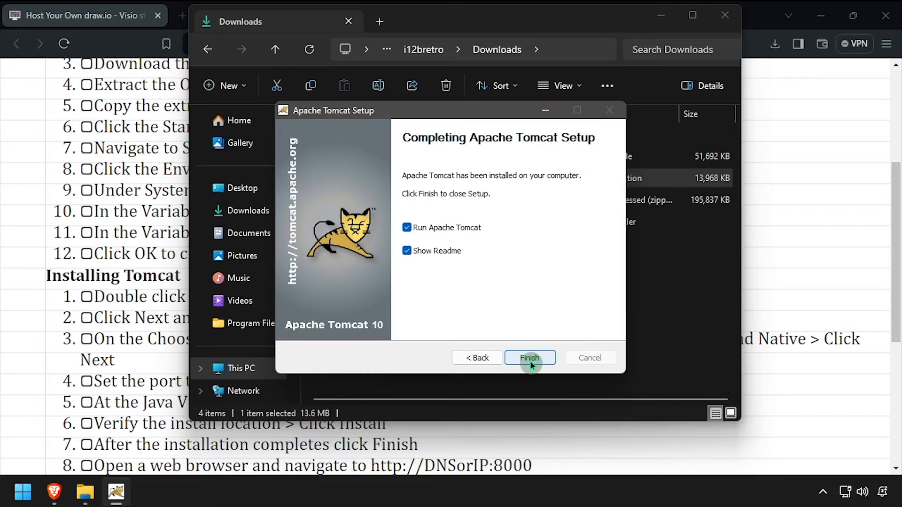
click(432, 255)
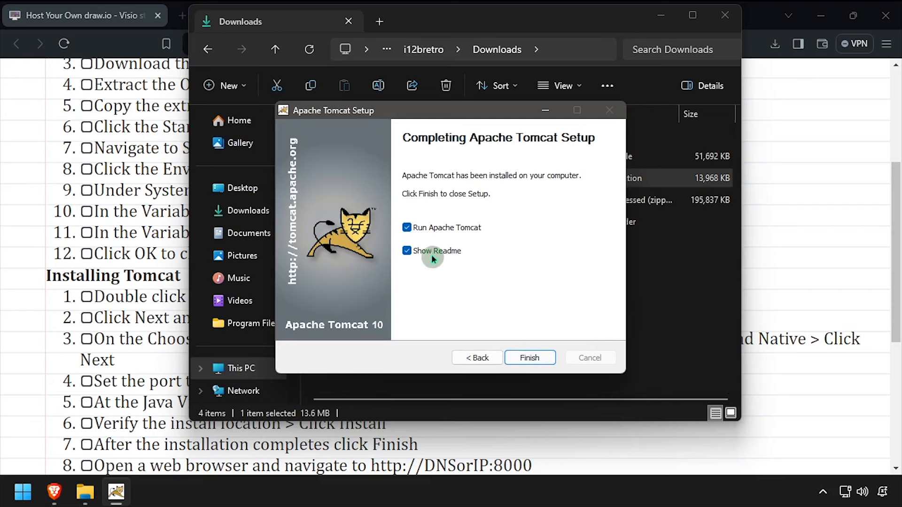
click(535, 358)
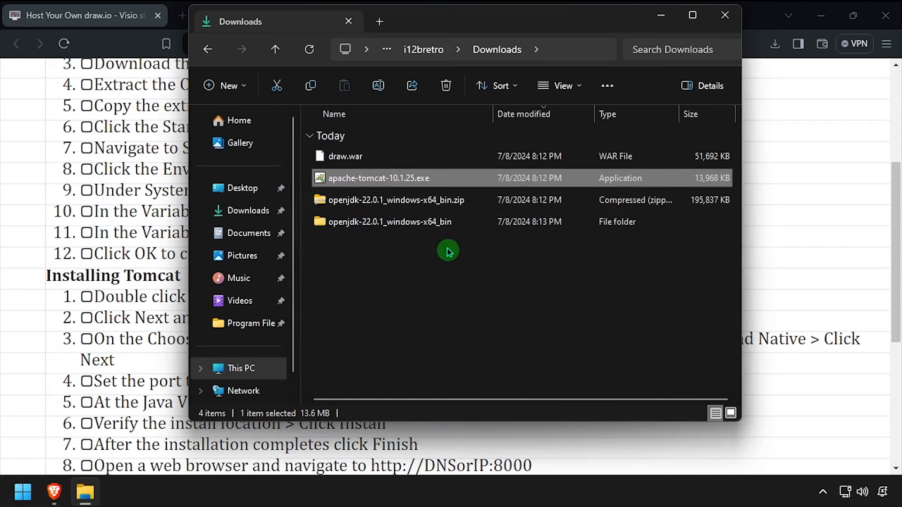
Step: Cut the draw.war file in Downloads and open the Apache Software Foundation\Tomcat folder under C:\Program Files in a new tab
click(349, 162)
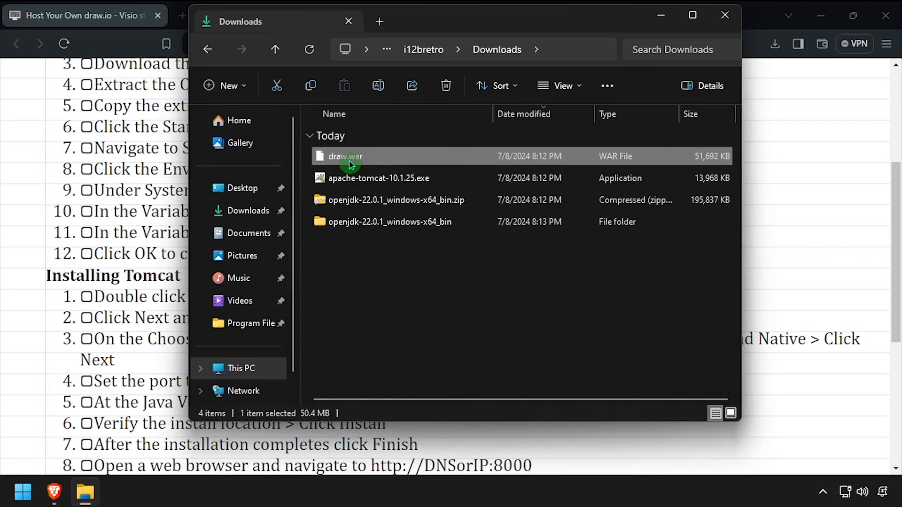
right_click(349, 162)
click(364, 177)
click(379, 21)
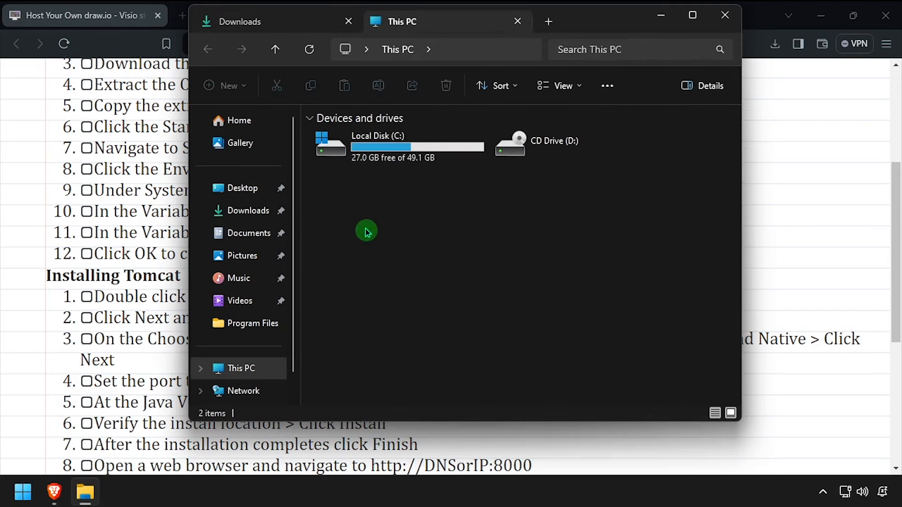
double_click(379, 148)
double_click(361, 183)
double_click(365, 154)
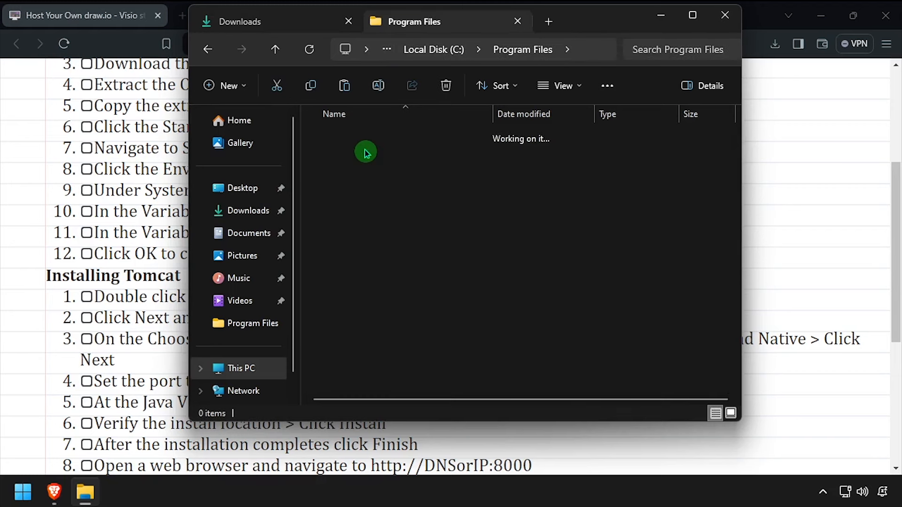
double_click(355, 140)
click(453, 263)
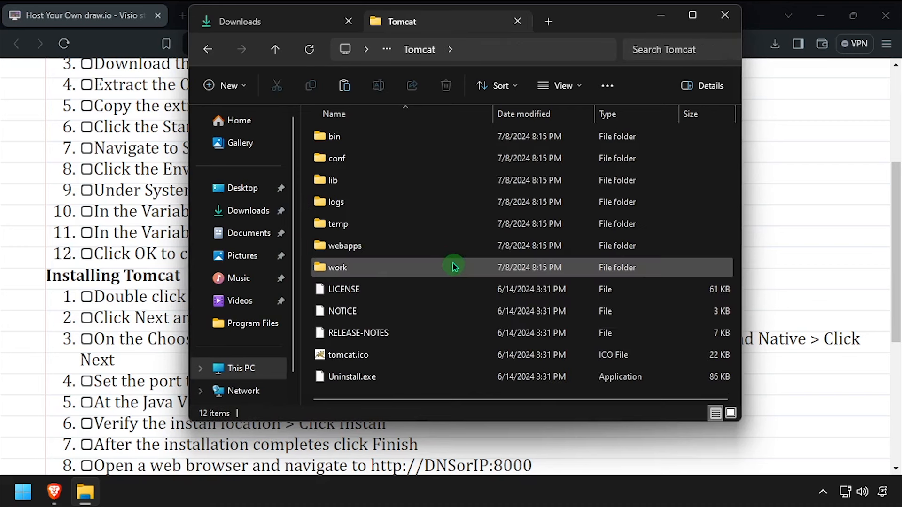
Step: Paste draw.war into Tomcat's webapps folder
double_click(346, 247)
right_click(379, 252)
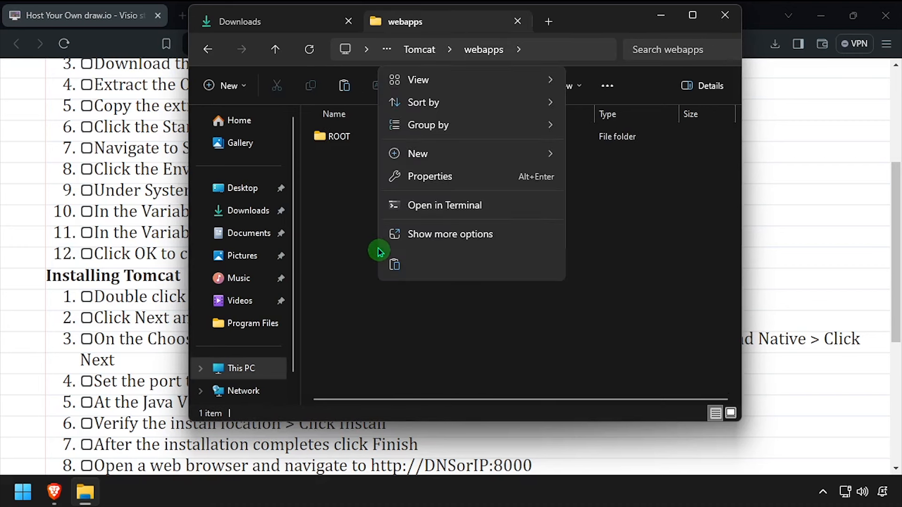
click(395, 264)
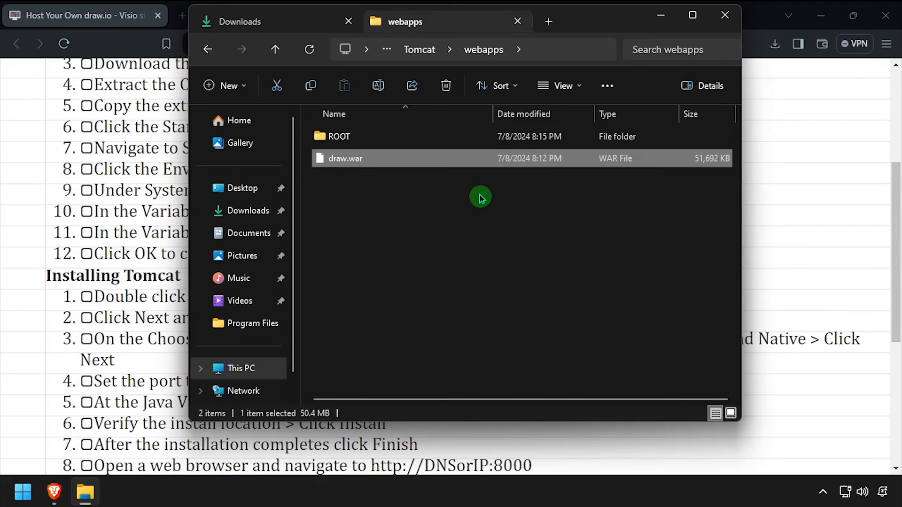
click(604, 222)
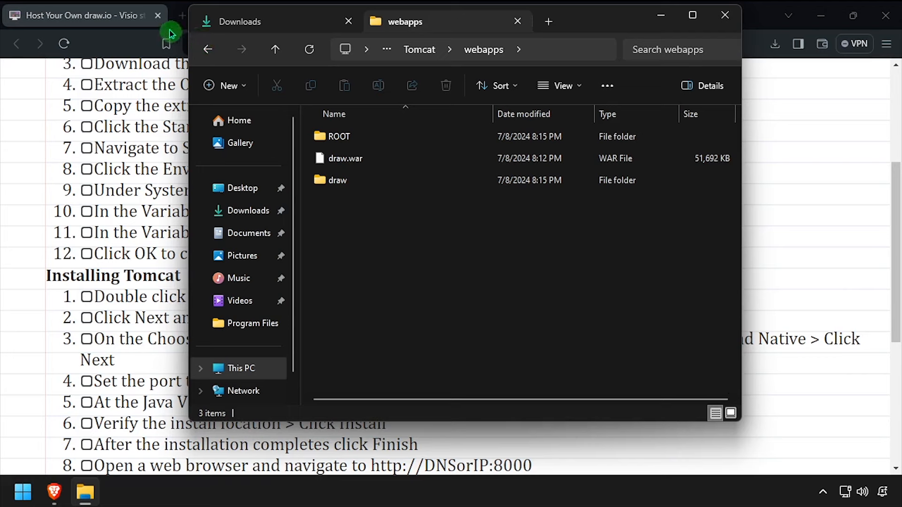
click(148, 24)
click(182, 15)
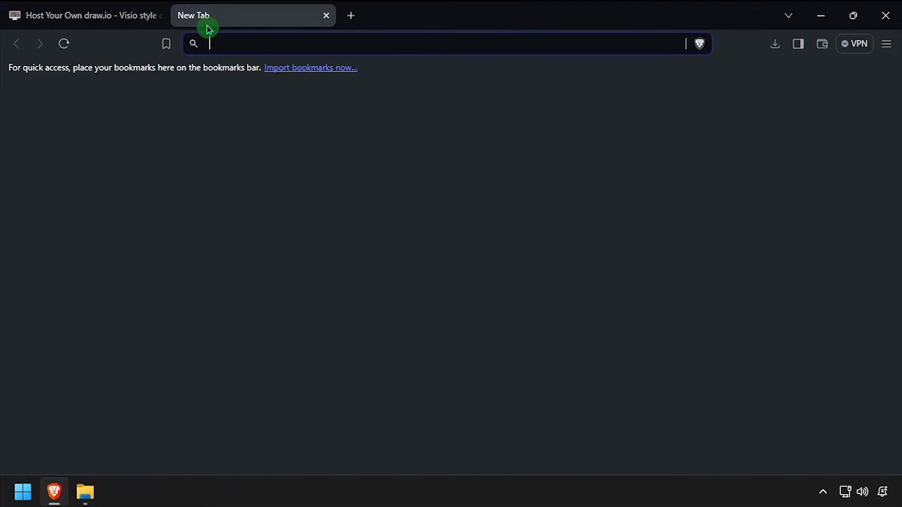
text(http:/)
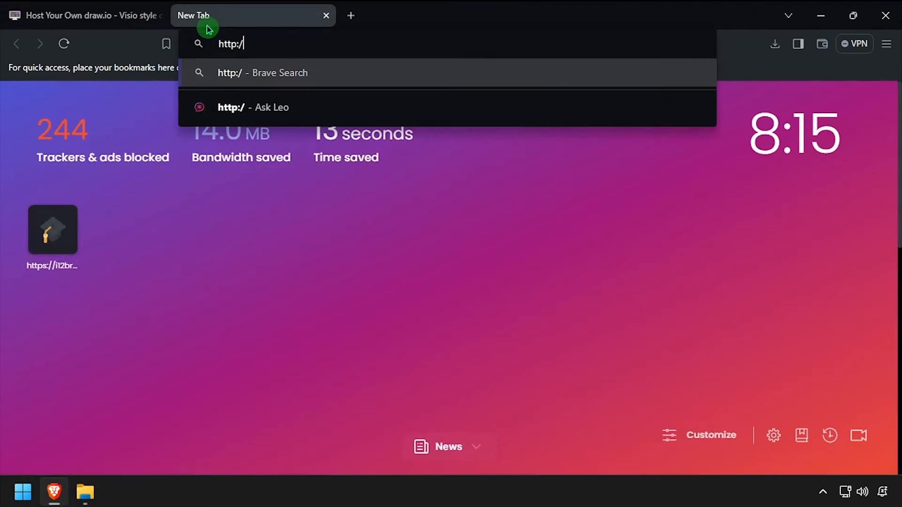
text(/localhost:8000)
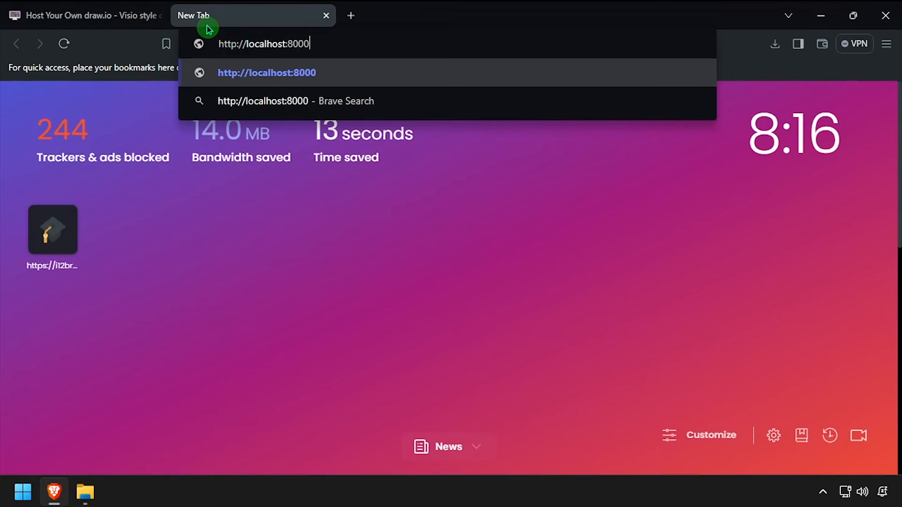
key(Return)
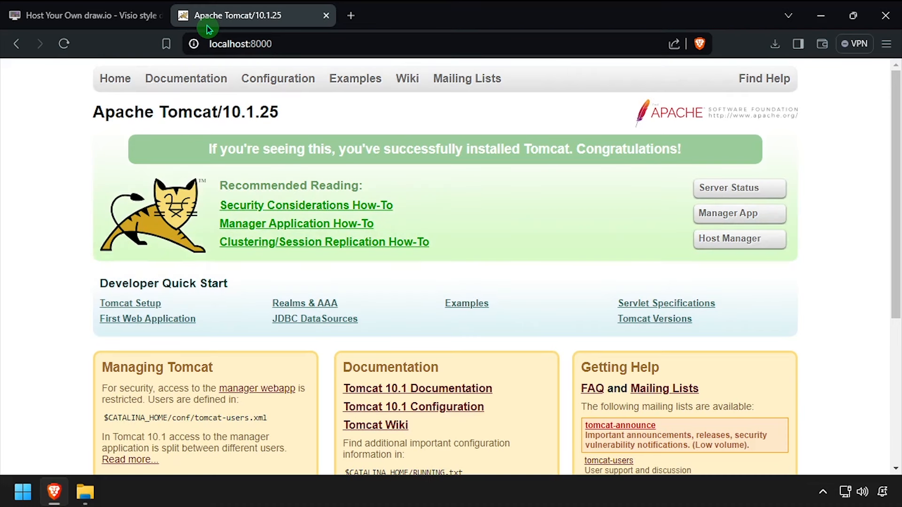
Step: Load the self-hosted draw.io application at localhost:8000/draw
click(296, 41)
click(331, 37)
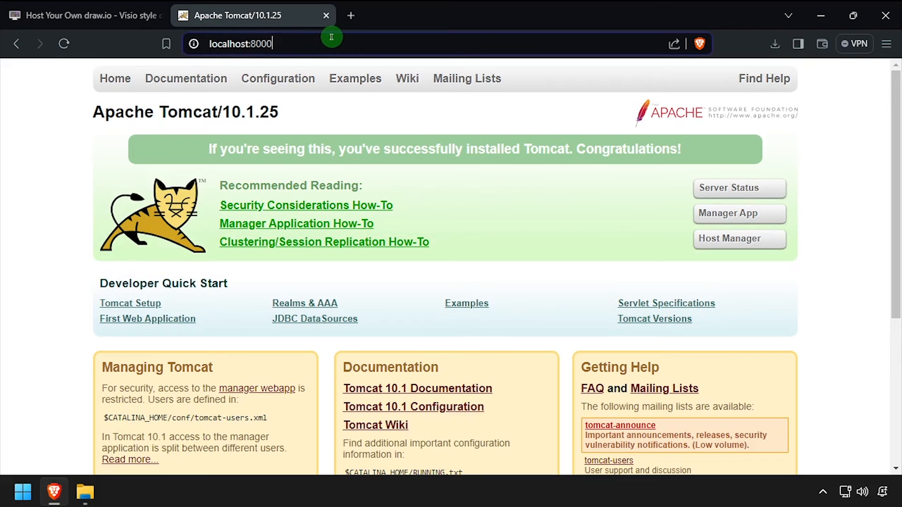
text(/draw)
key(Return)
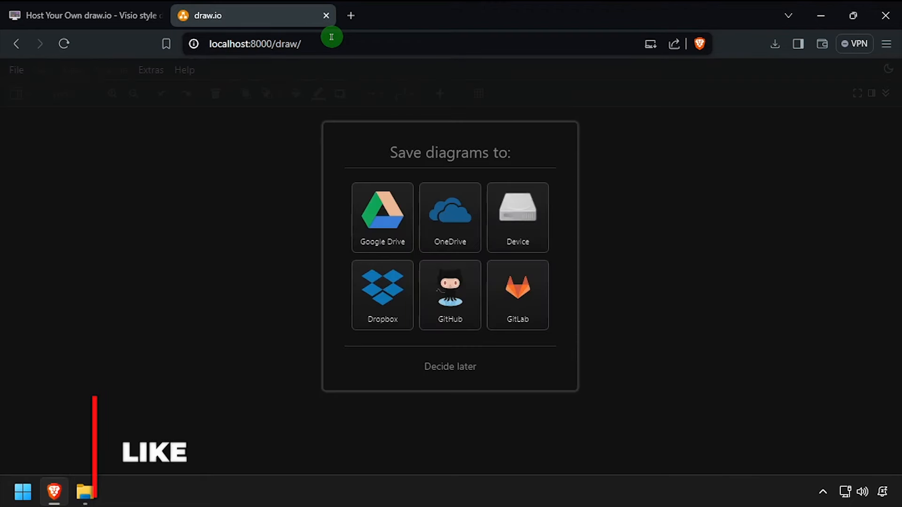
Step: Choose Device as the storage location and create a new diagram from the Blank Diagram template
click(519, 226)
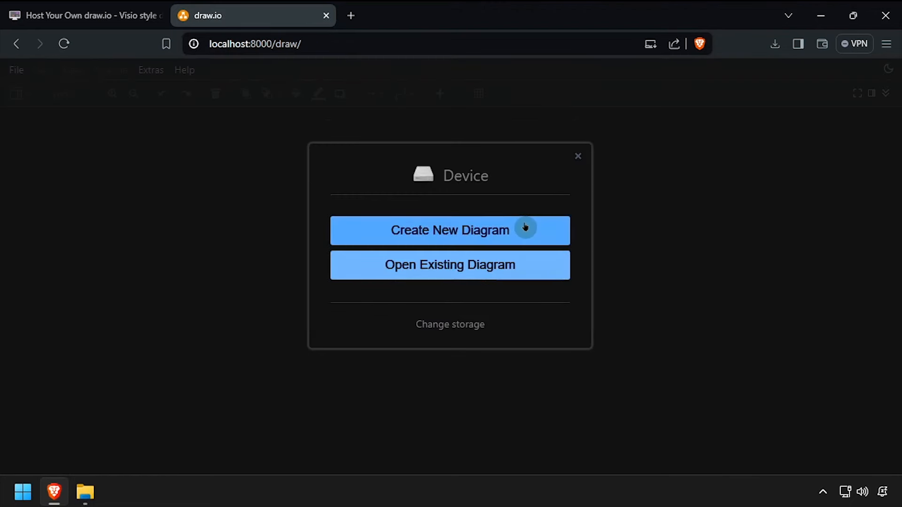
click(525, 228)
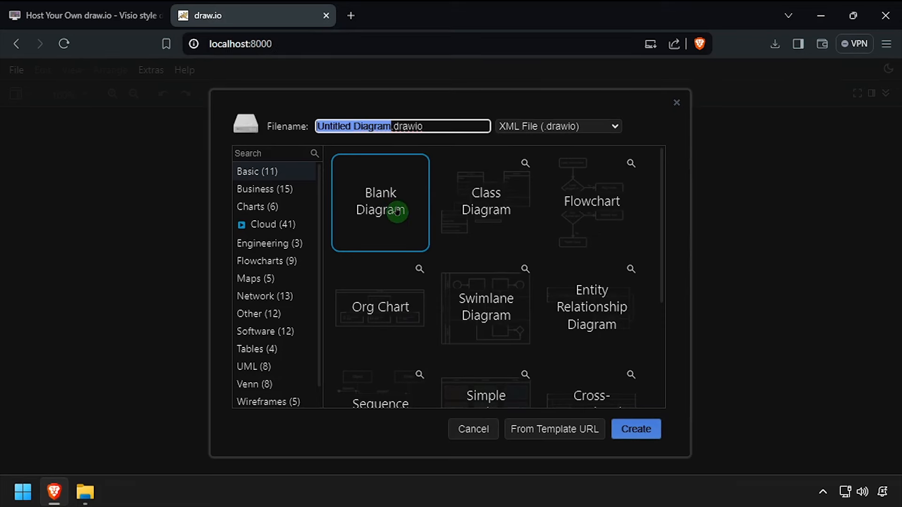
double_click(397, 211)
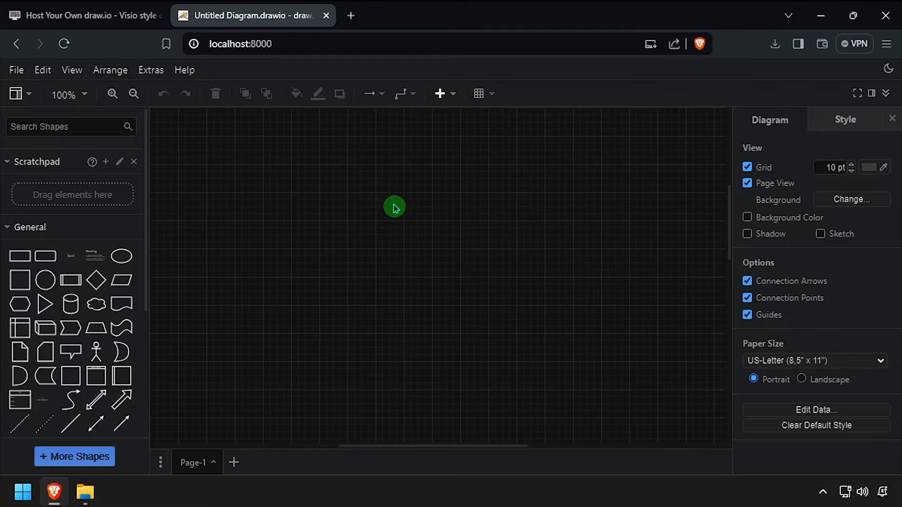
Step: Add a rectangle from the General shapes to the canvas and apply the red preset style to it
click(13, 258)
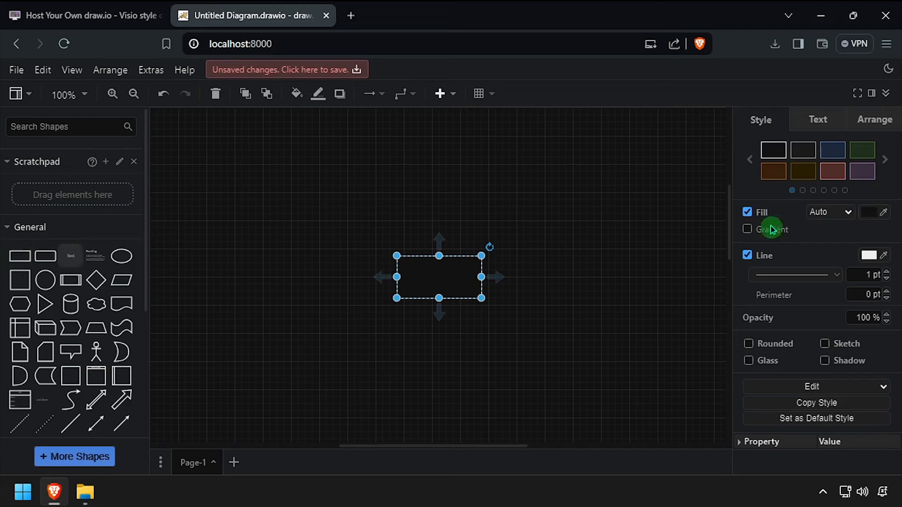
click(838, 176)
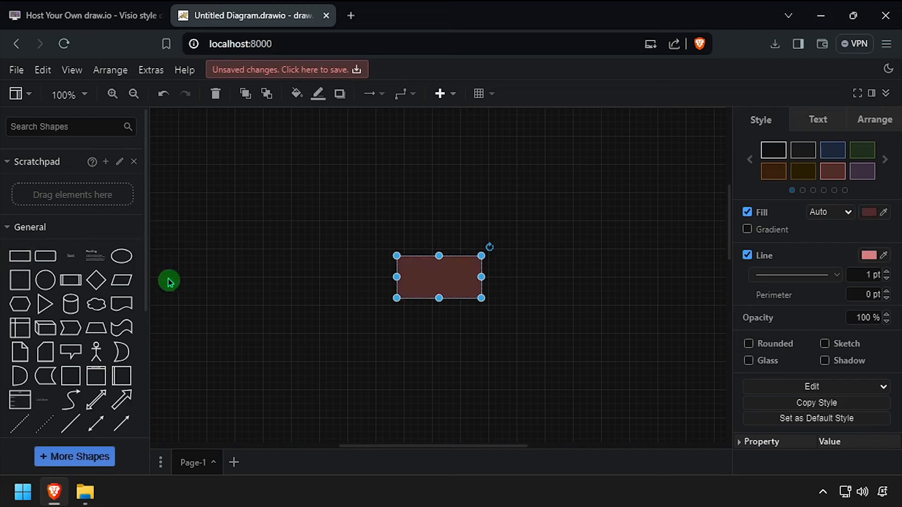
Step: Add an ellipse from the General shapes over the red rectangle and enlarge it well beyond the rectangle's size
click(122, 260)
drag(316, 179, 437, 276)
click(484, 259)
drag(482, 257, 559, 198)
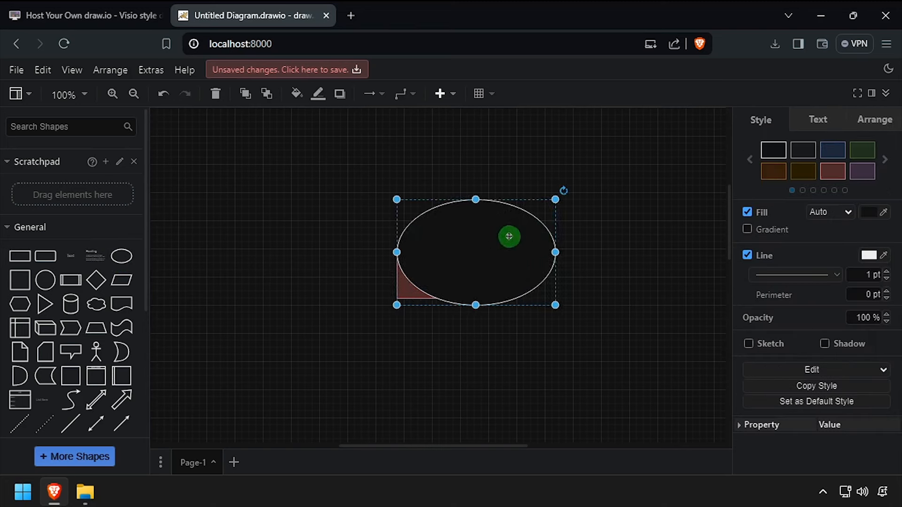
Step: Centre the ellipse on the red rectangle and send it backward behind the rectangle
mouse_move(471, 261)
mouse_down()
mouse_move(444, 293)
mouse_move(461, 257)
mouse_up()
right_click(462, 256)
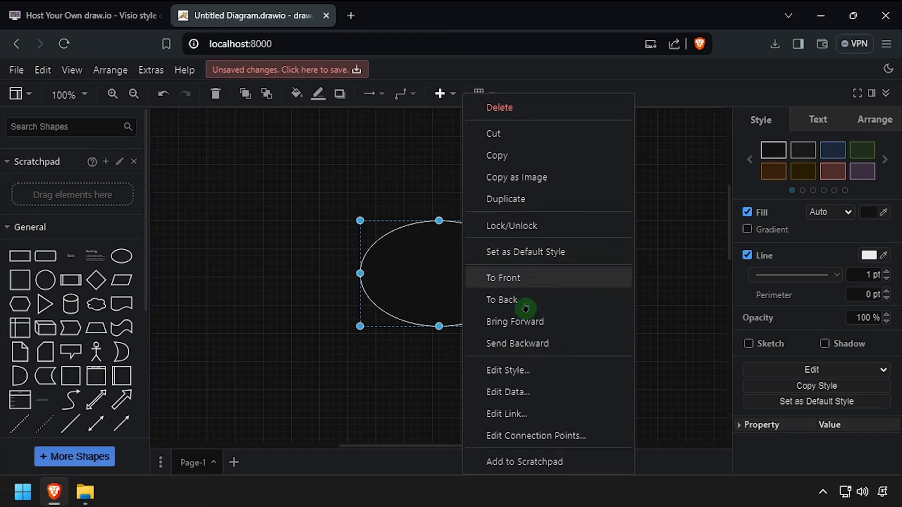
click(527, 343)
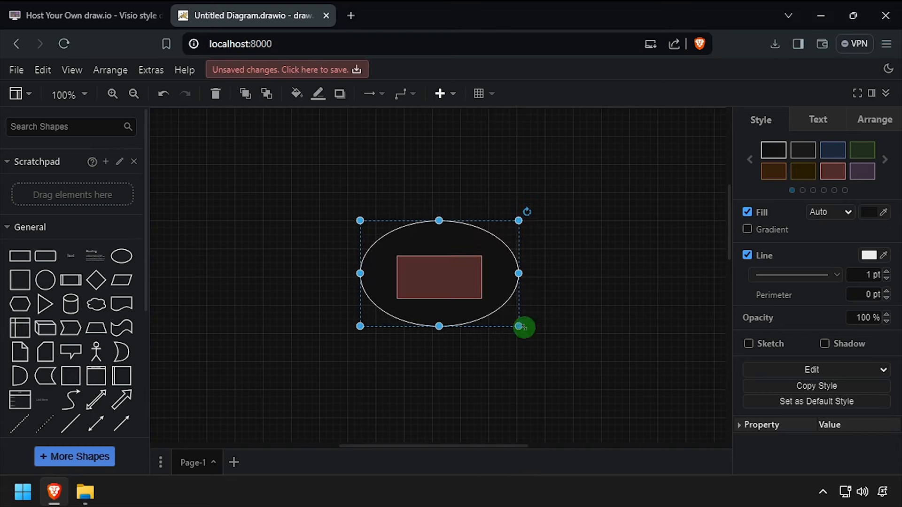
Step: Label the red rectangle "That was easy" and look up the draw.io version
double_click(449, 281)
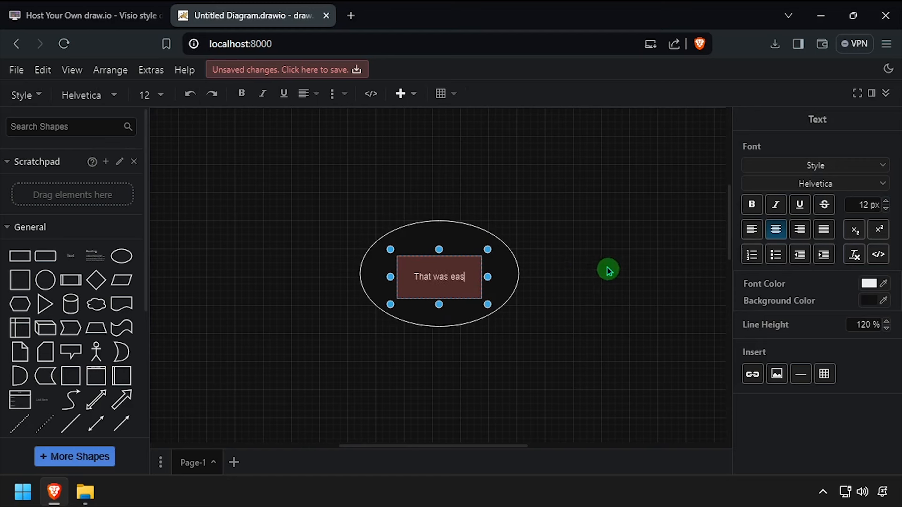
click(609, 270)
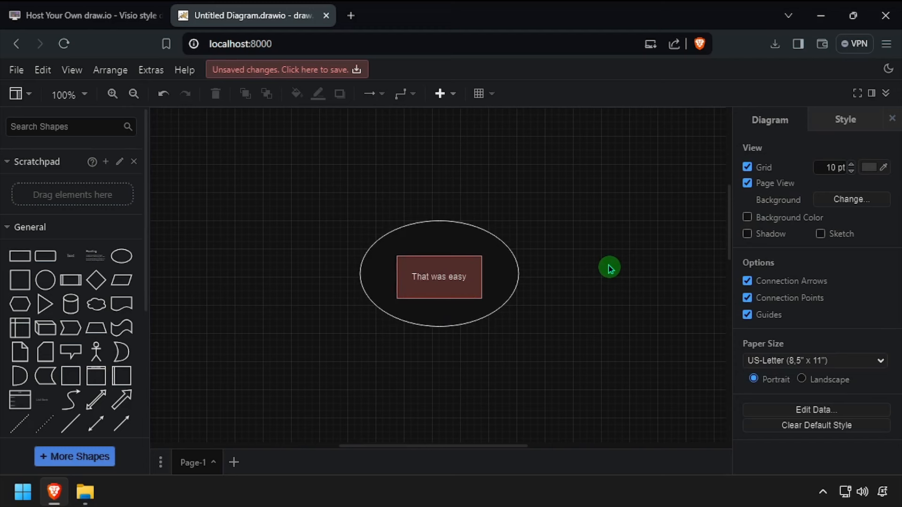
click(198, 75)
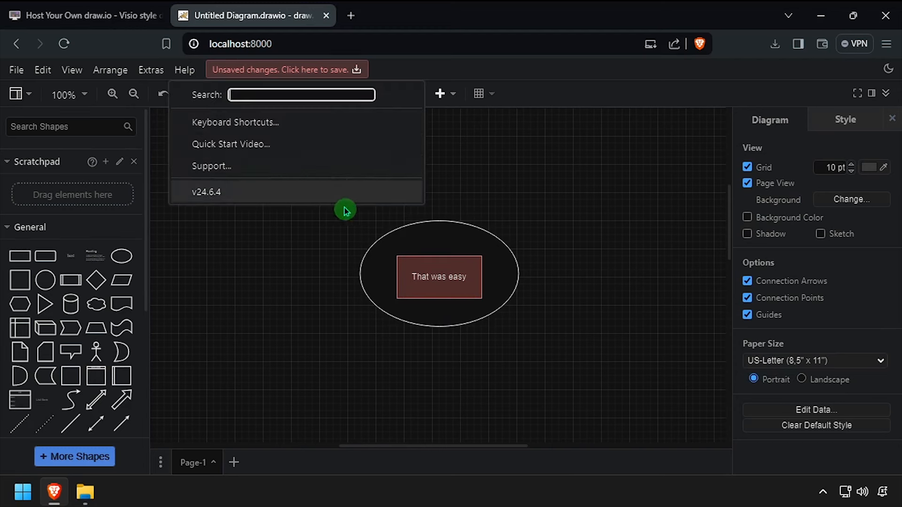